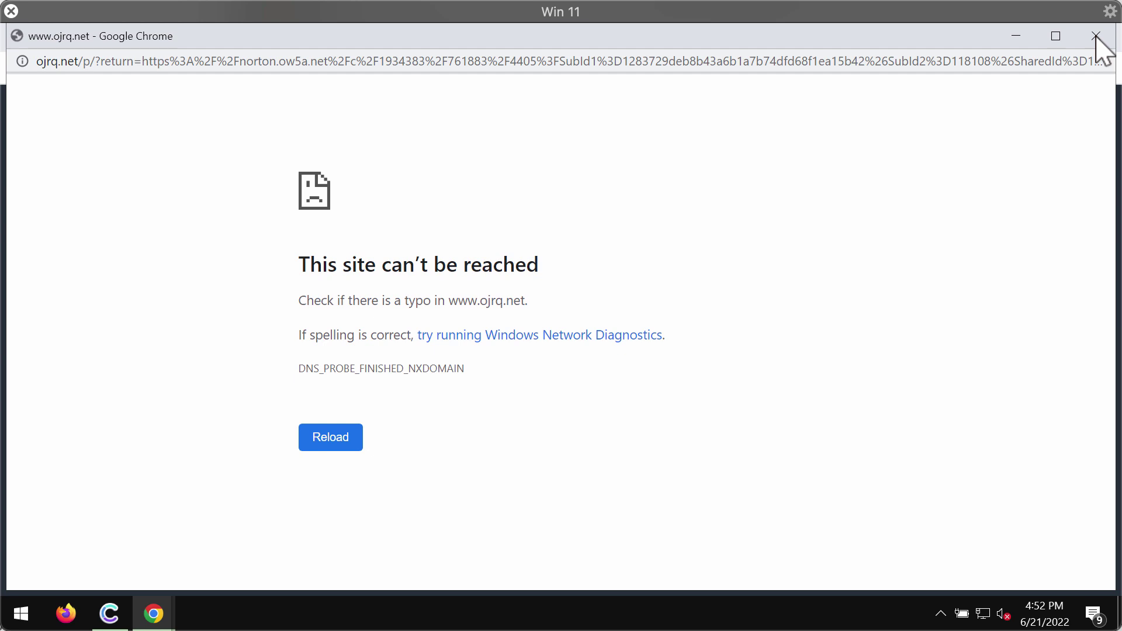
Close the unreachable-site window, dismiss the fake virus alerts and bring up the athree.xyz Norton tab.
{"action": "left_click", "coordinate": [1096, 36]}
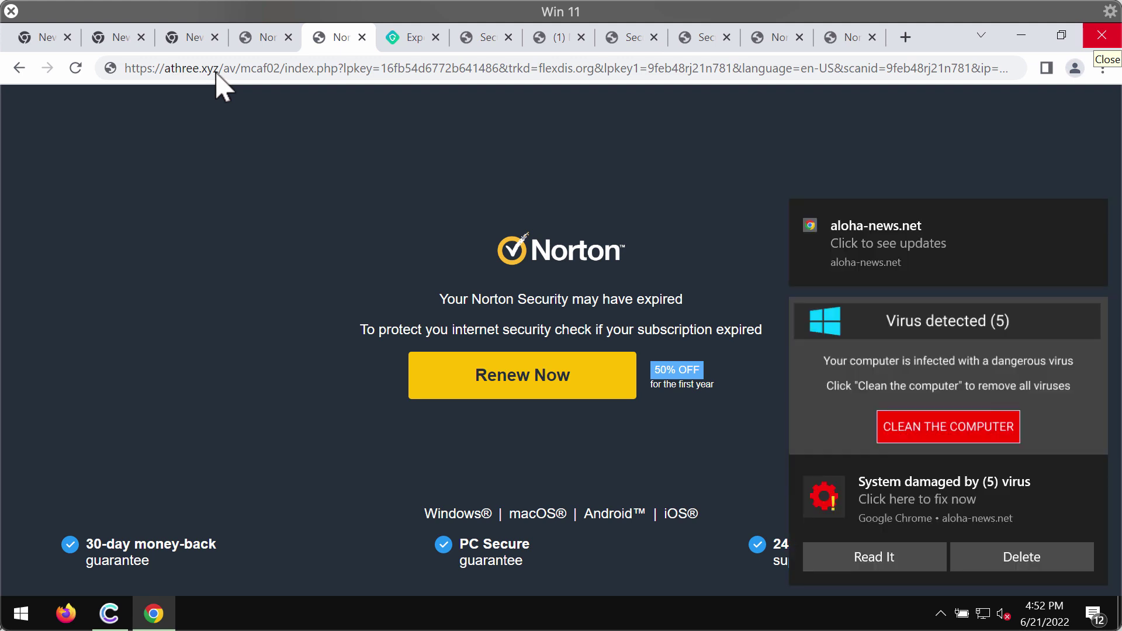
{"action": "left_click", "coordinate": [956, 438]}
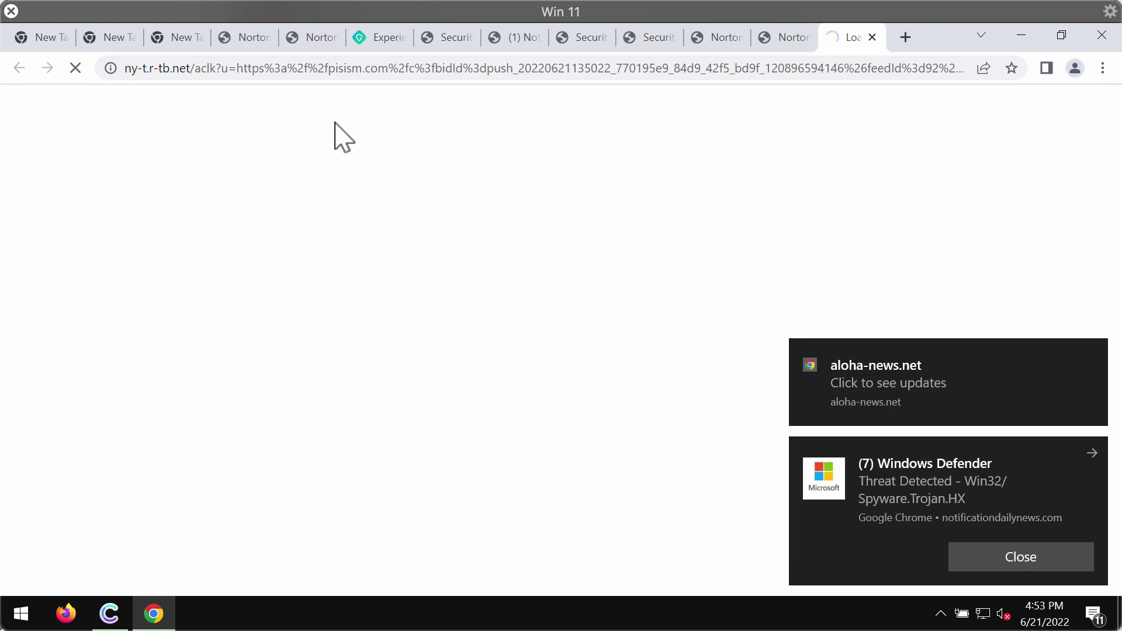
{"action": "left_click", "coordinate": [239, 38]}
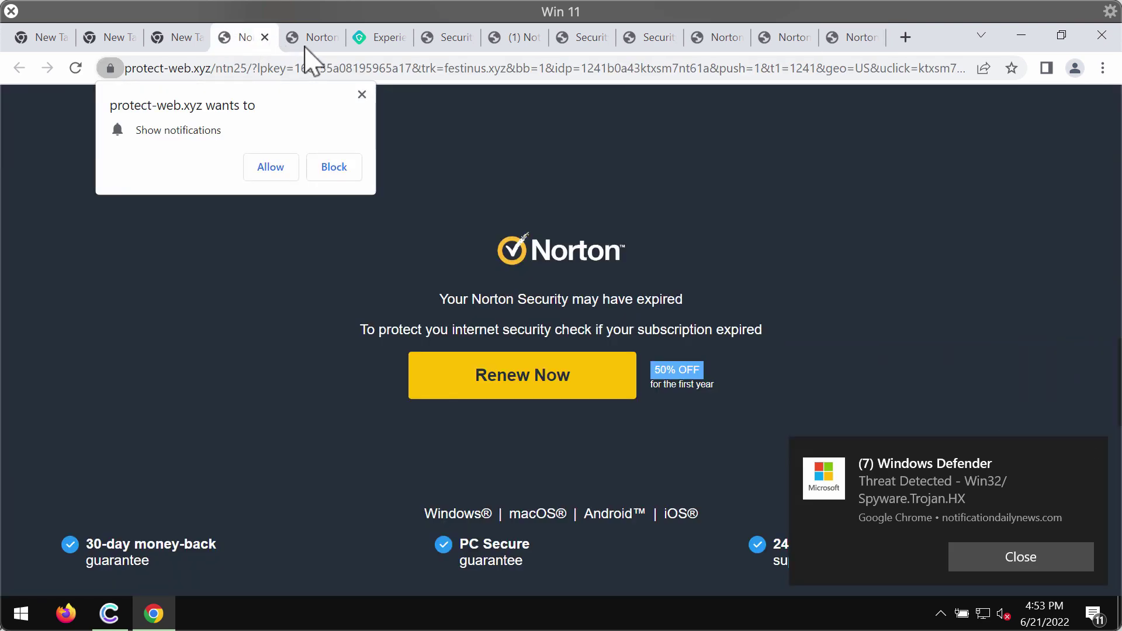
{"action": "left_click", "coordinate": [307, 38]}
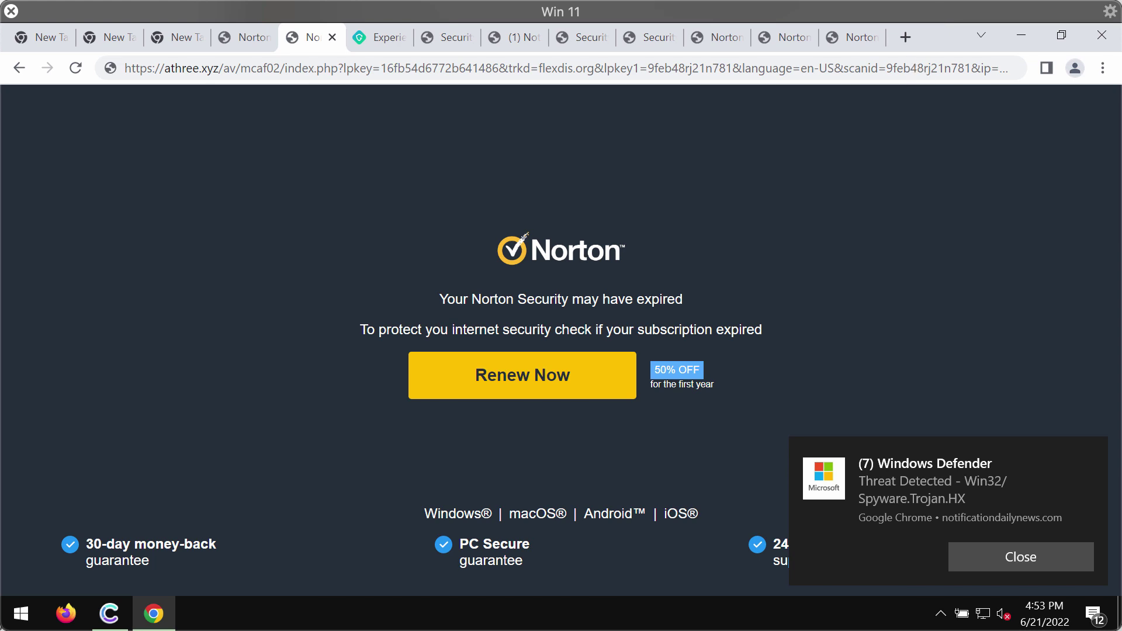
{"action": "right_click", "coordinate": [21, 618]}
{"action": "left_click", "coordinate": [140, 491]}
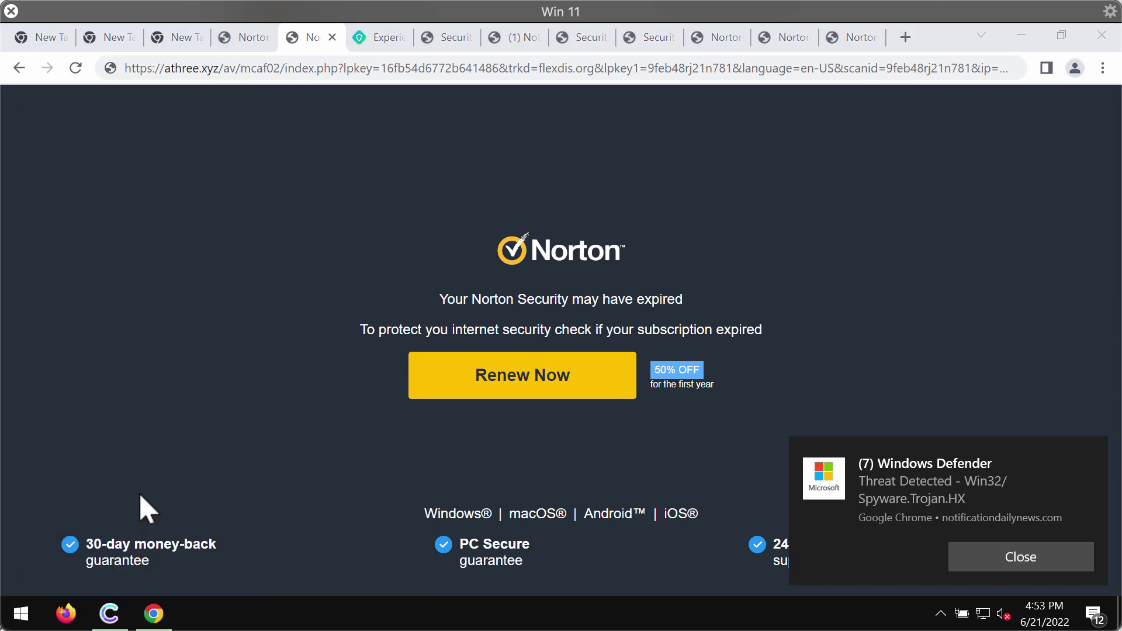
{"action": "type", "text": "co"}
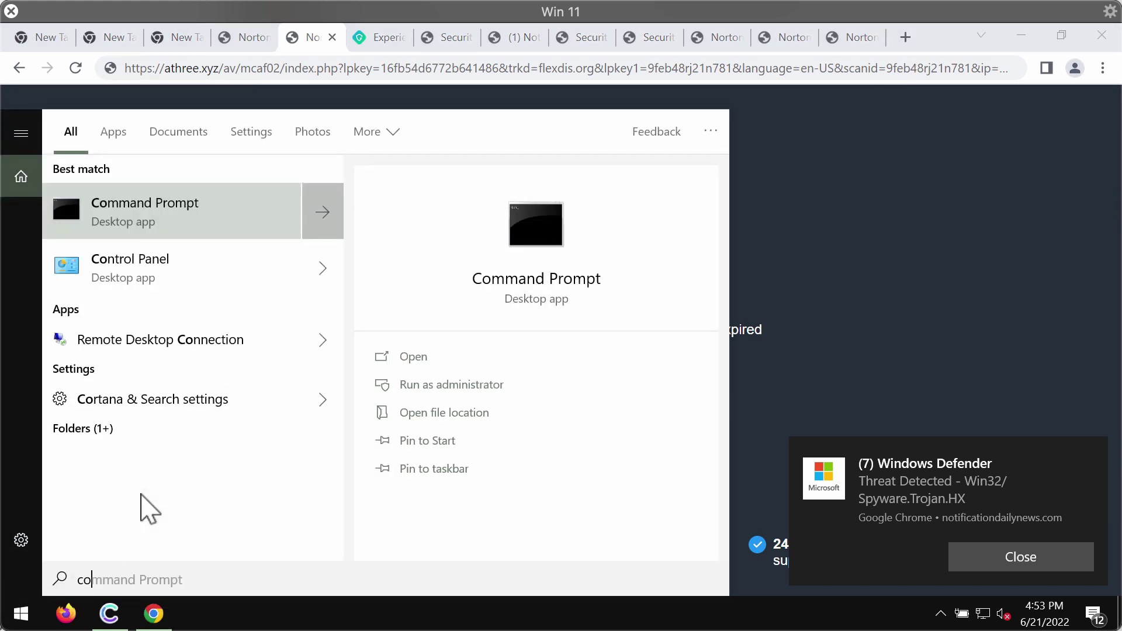
{"action": "type", "text": "n"}
{"action": "left_click", "coordinate": [193, 207]}
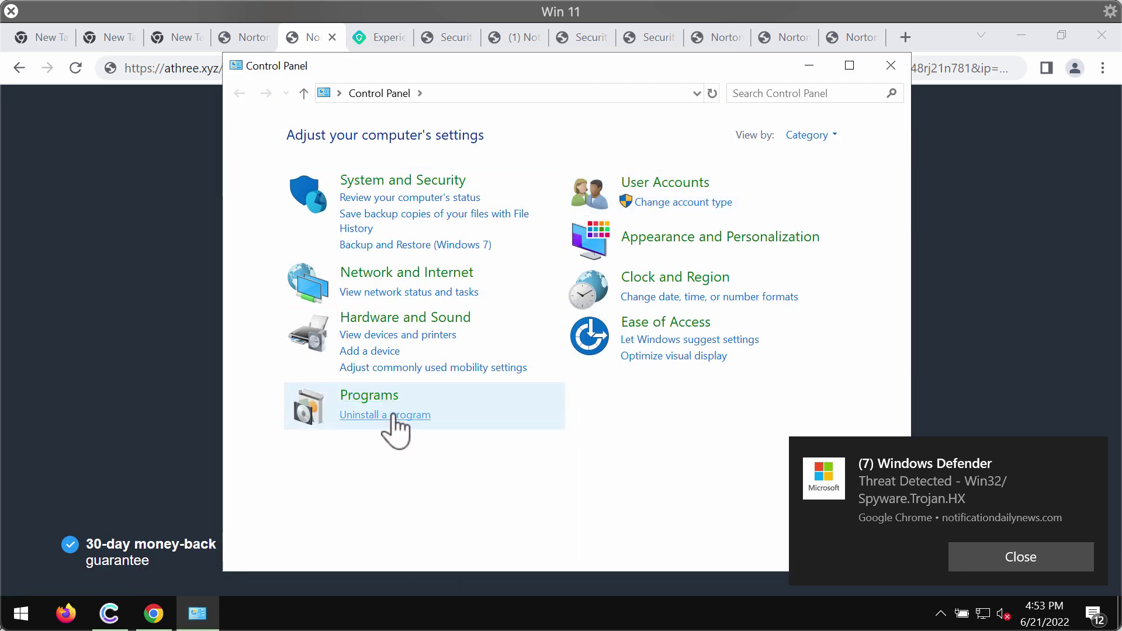
{"action": "left_click", "coordinate": [386, 416]}
{"action": "left_click_drag", "start_coordinate": [903, 265], "coordinate": [879, 368]}
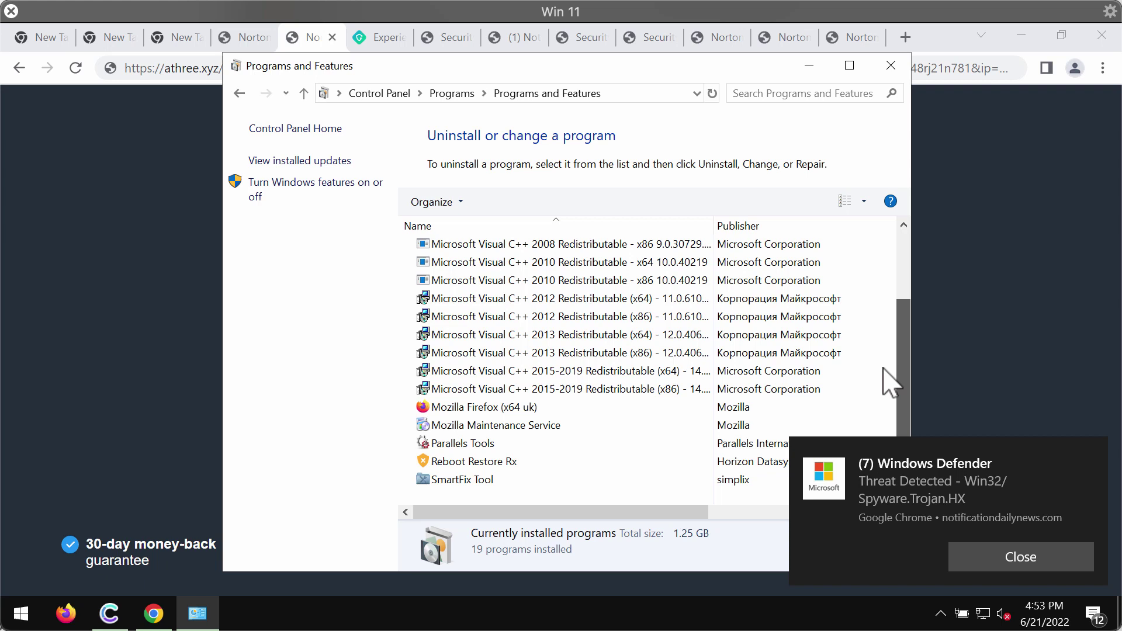
{"action": "scroll", "coordinate": [879, 369], "scroll_direction": "up", "scroll_amount": 2}
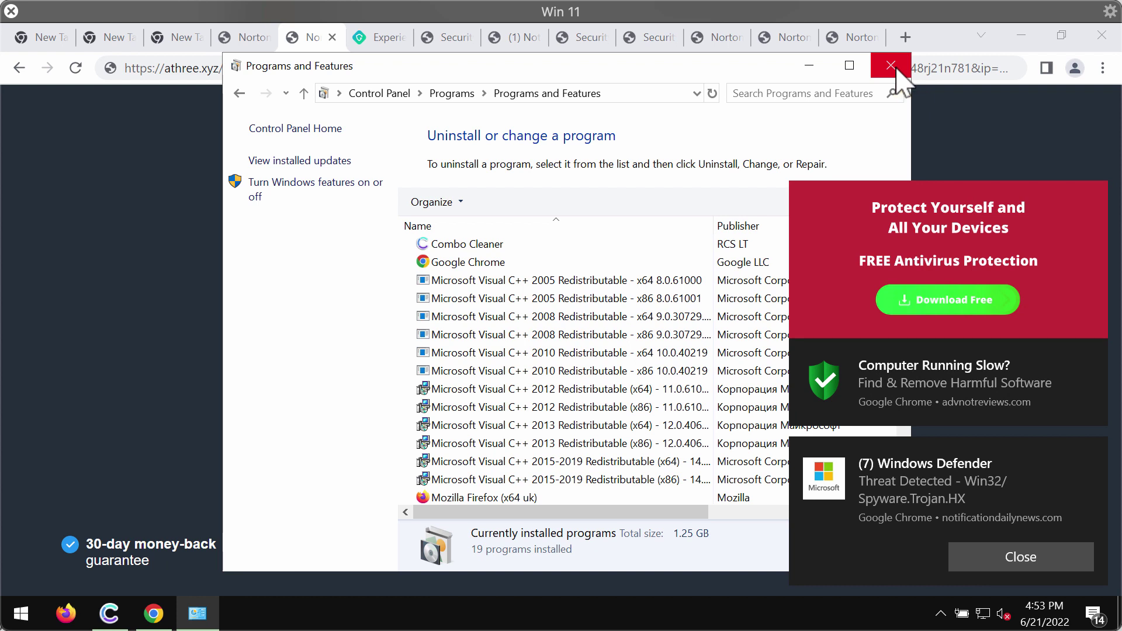
{"action": "left_click_drag", "start_coordinate": [729, 76], "coordinate": [568, 79]}
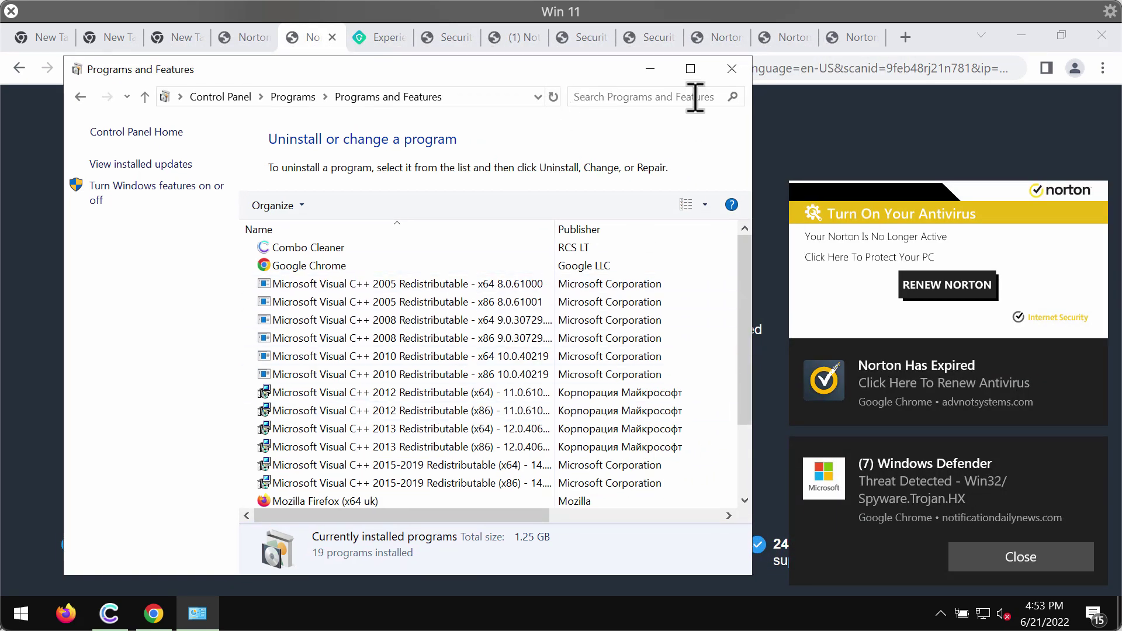
Close the programs window and load combocleaner.com in a new tab, showing its full address.
{"action": "left_click", "coordinate": [731, 70]}
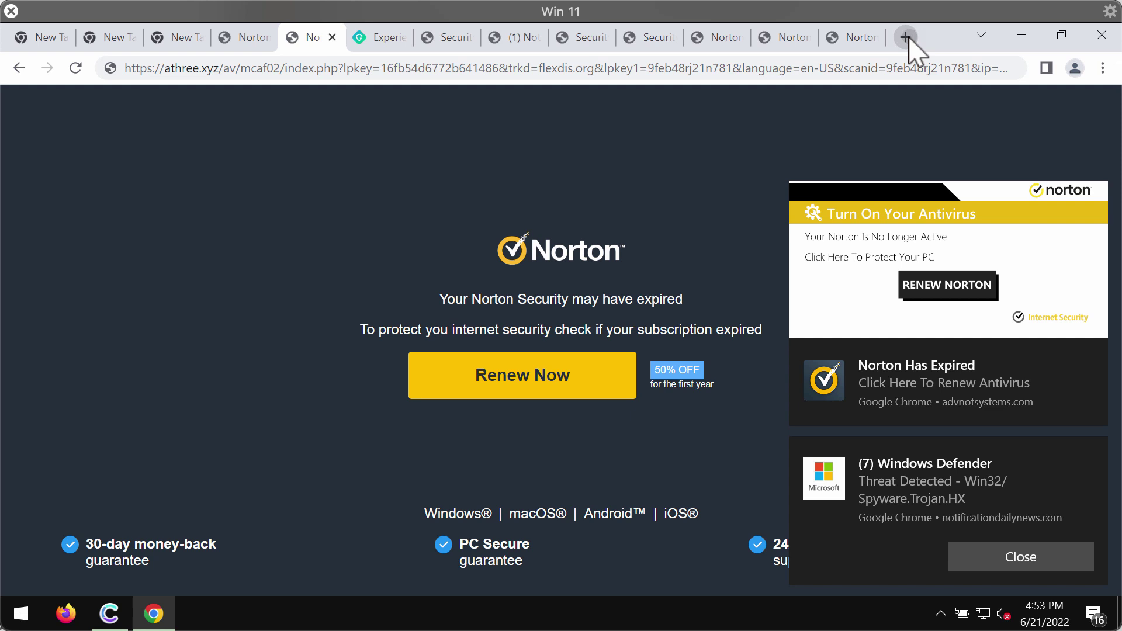
{"action": "left_click", "coordinate": [905, 38]}
{"action": "type", "text": "c"}
{"action": "key", "text": "Return"}
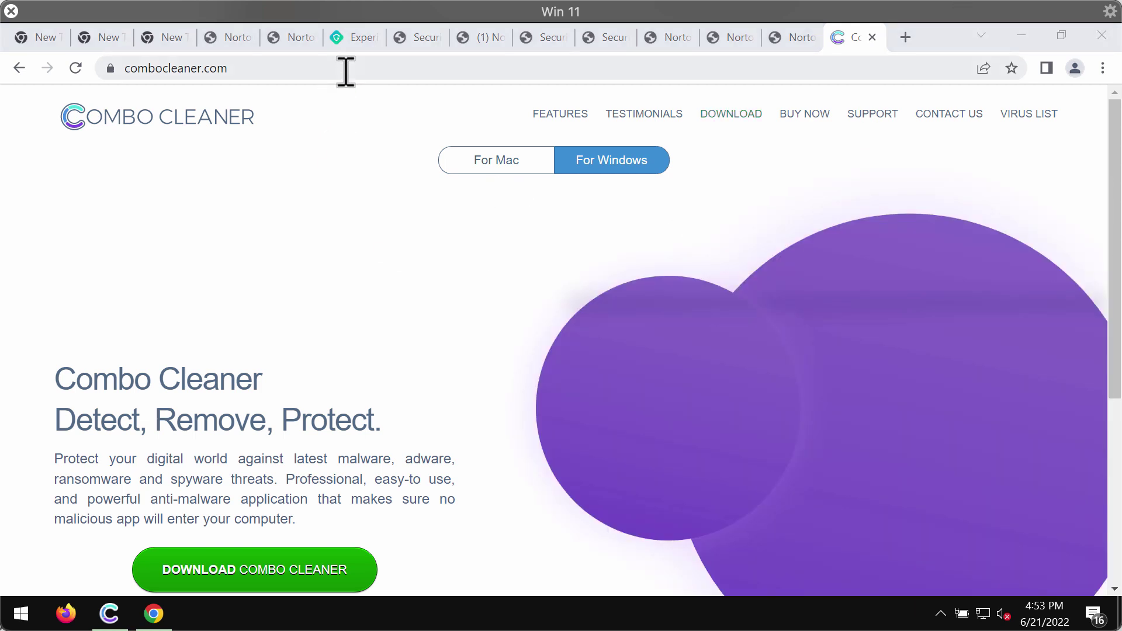
{"action": "left_click", "coordinate": [132, 68]}
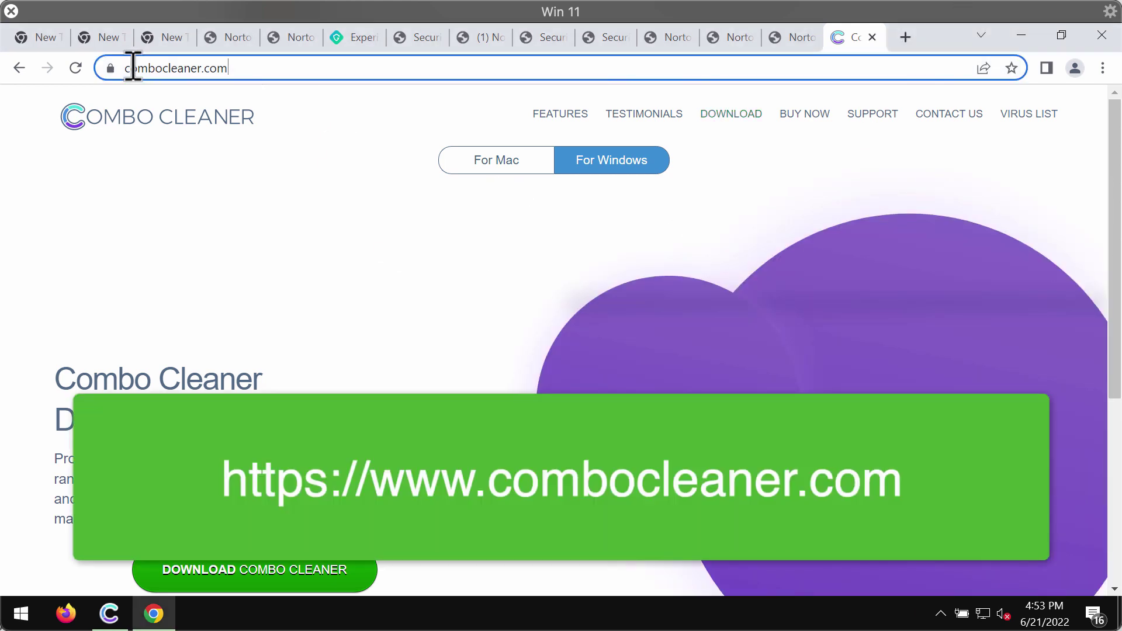
{"action": "left_click", "coordinate": [291, 68]}
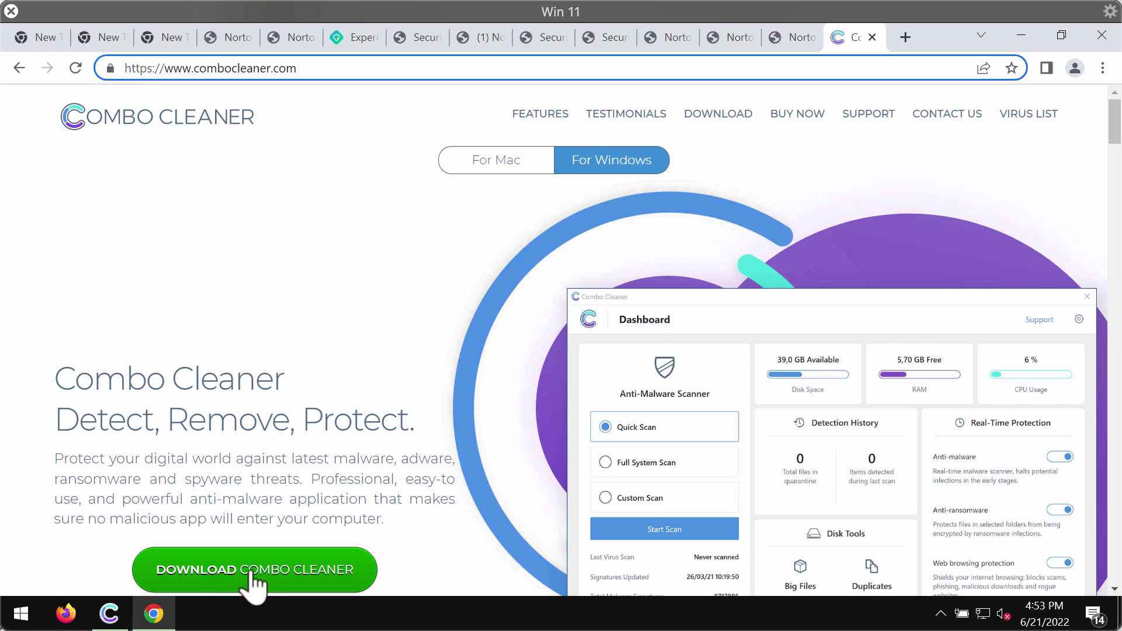
Start the Combo Cleaner download and minimize the browser to the desktop.
{"action": "left_click", "coordinate": [290, 574]}
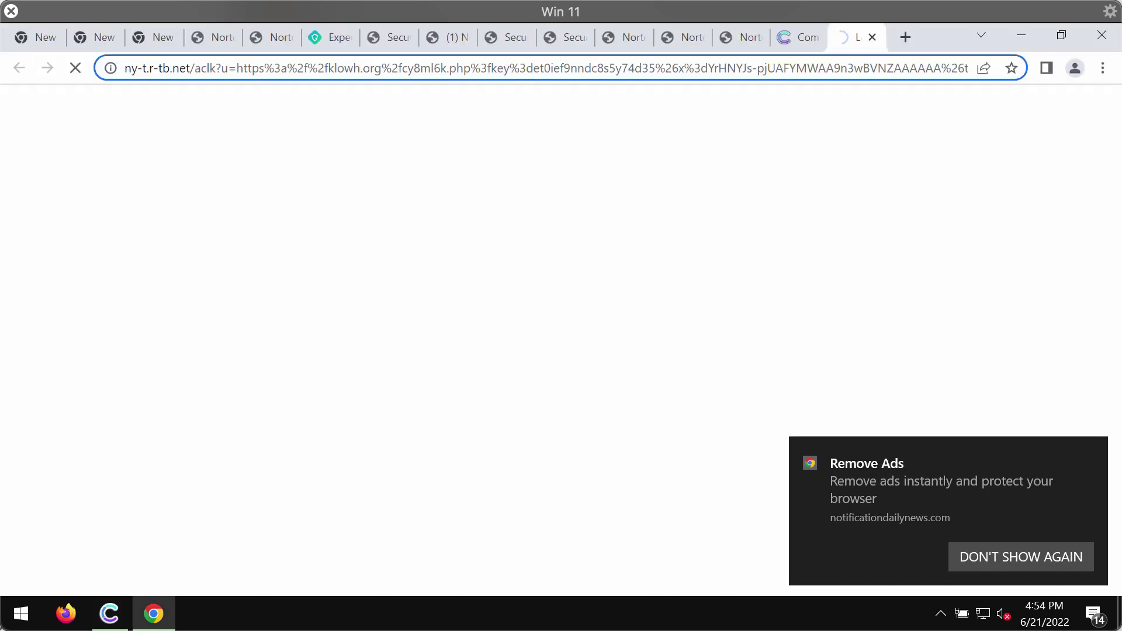
{"action": "left_click", "coordinate": [1023, 35]}
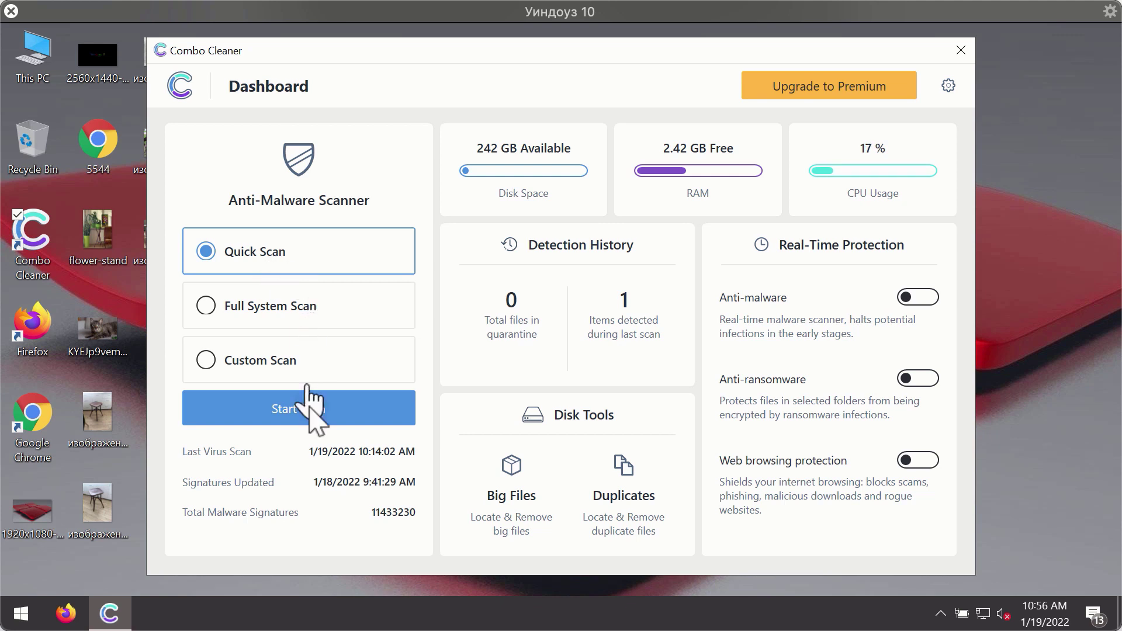
Start a Quick Scan from the Combo Cleaner Dashboard.
{"action": "left_click", "coordinate": [336, 413]}
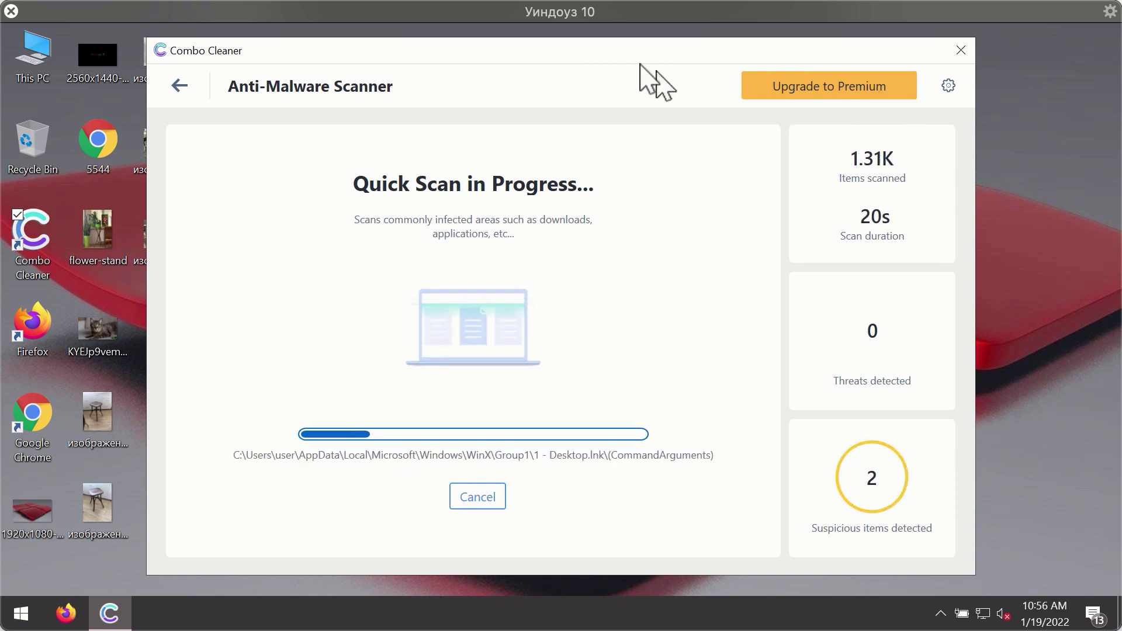
View Combo Cleaner's Anti-Ransomware settings page.
{"action": "left_click", "coordinate": [948, 86]}
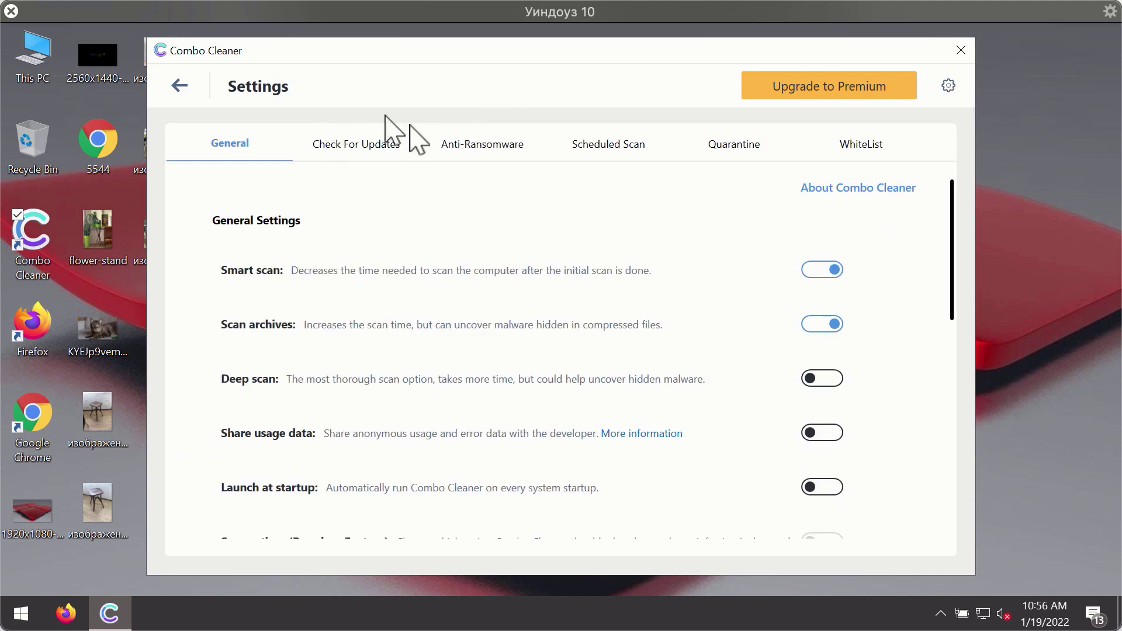
{"action": "left_click", "coordinate": [471, 145]}
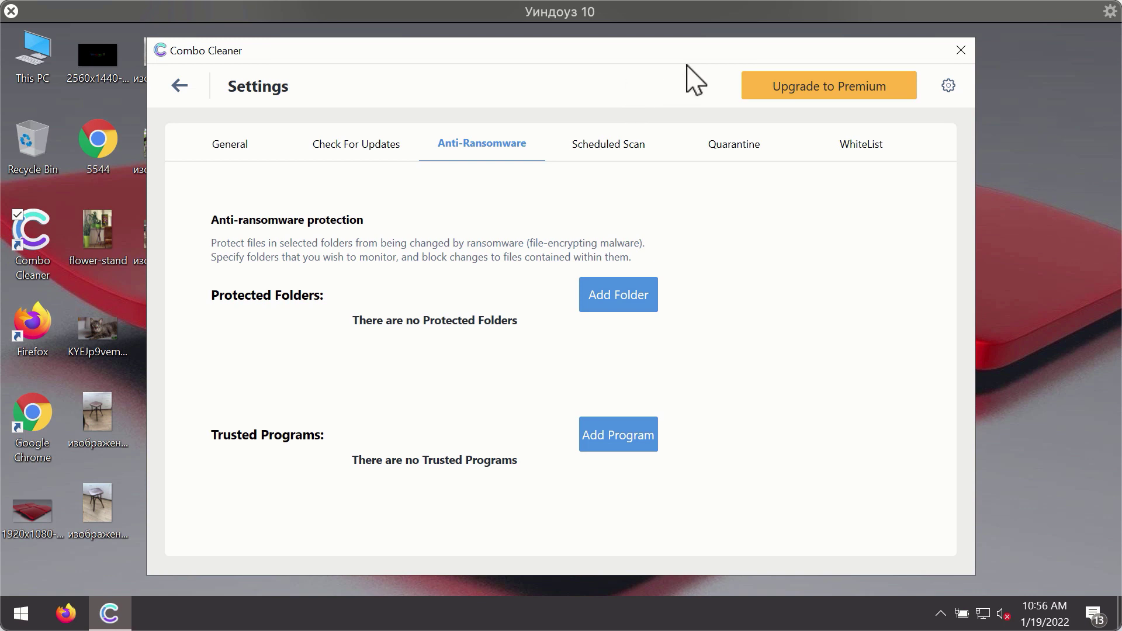
Return to the Dashboard and cancel the running quick scan, confirming Yes to reveal the detected threats.
{"action": "left_click", "coordinate": [179, 85]}
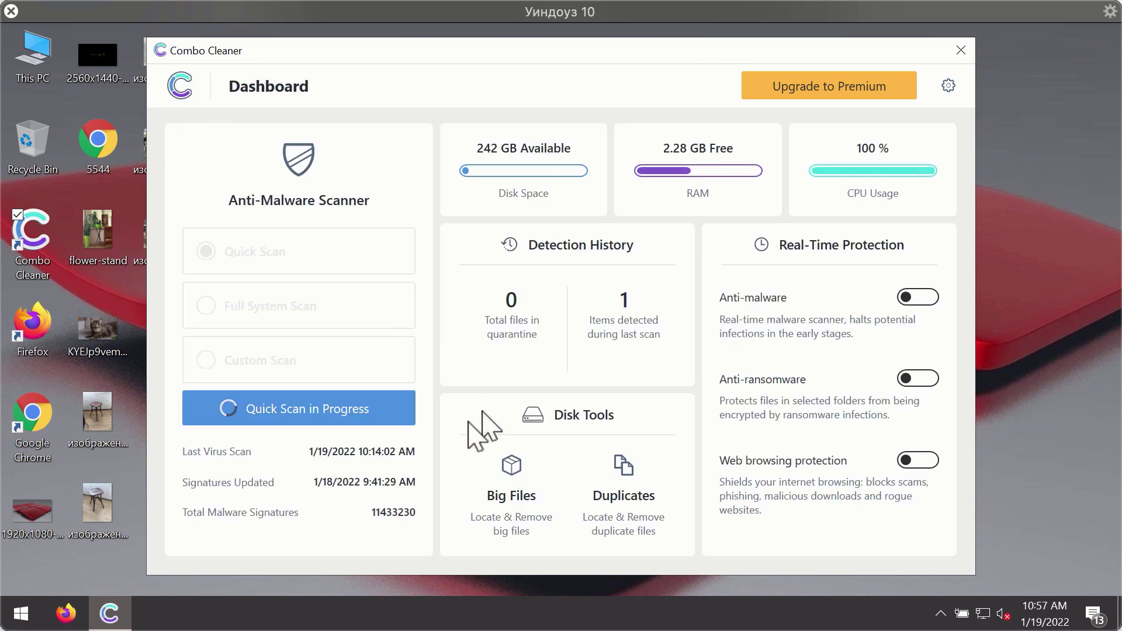
{"action": "left_click", "coordinate": [327, 414]}
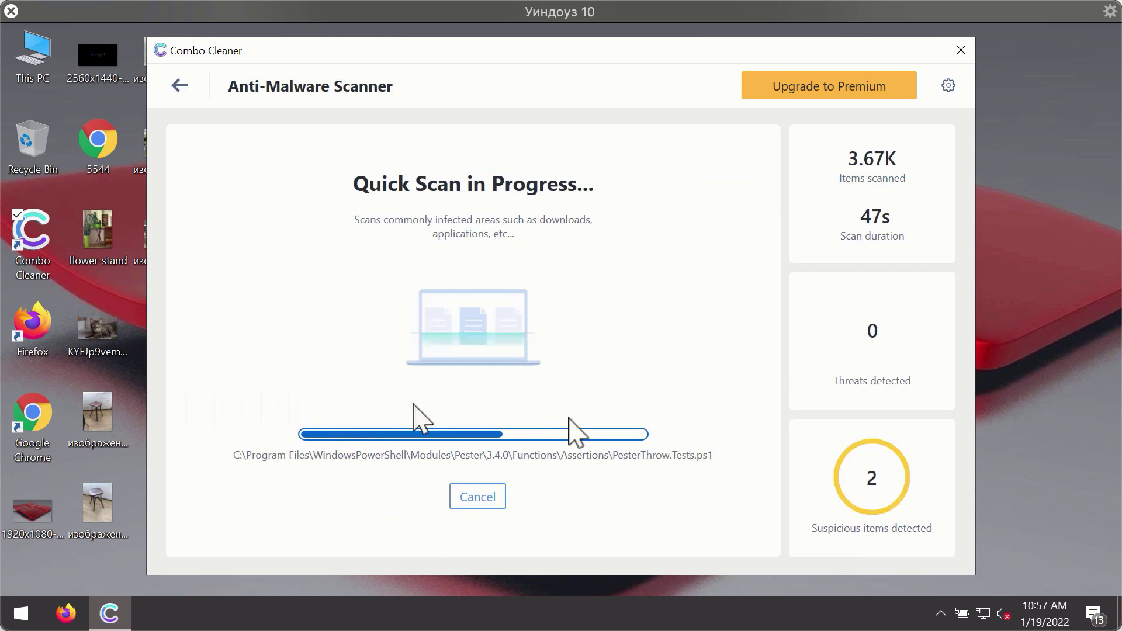
{"action": "left_click", "coordinate": [490, 498]}
{"action": "left_click", "coordinate": [540, 410]}
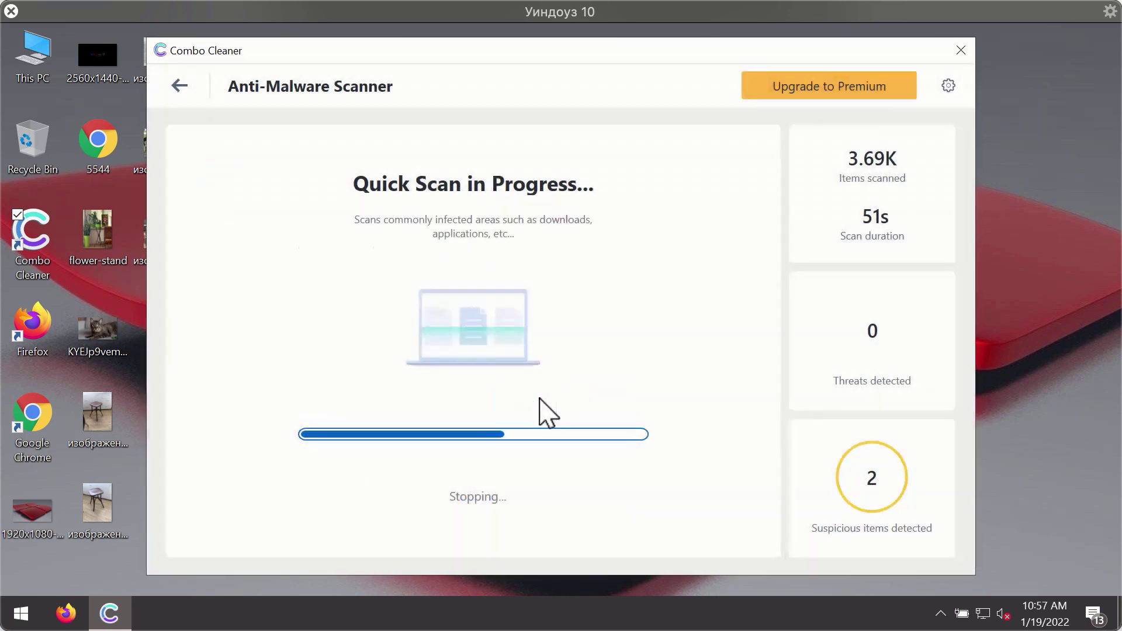